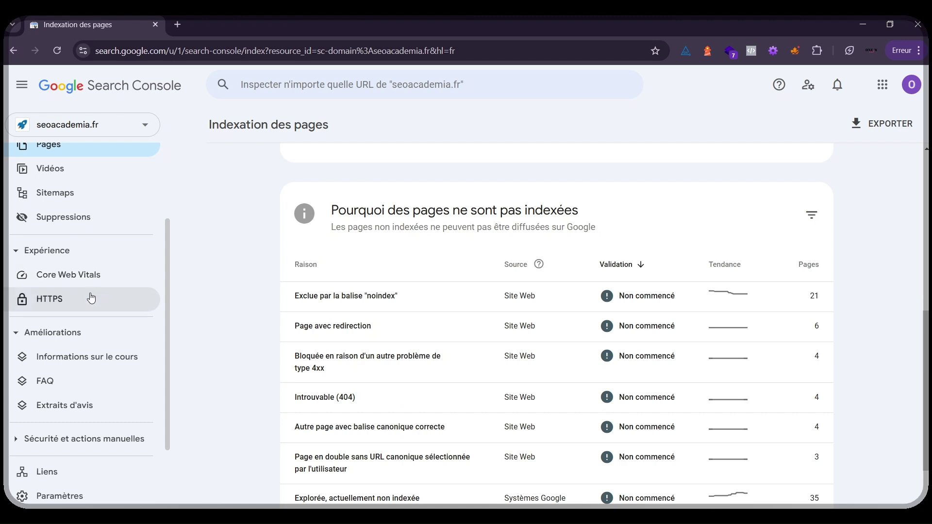
View the Actions manuelles report and the Problèmes de sécurité report for seoacademia.fr.
{"action": "scroll", "coordinate": [88, 390], "scroll_direction": "down", "scroll_amount": 1}
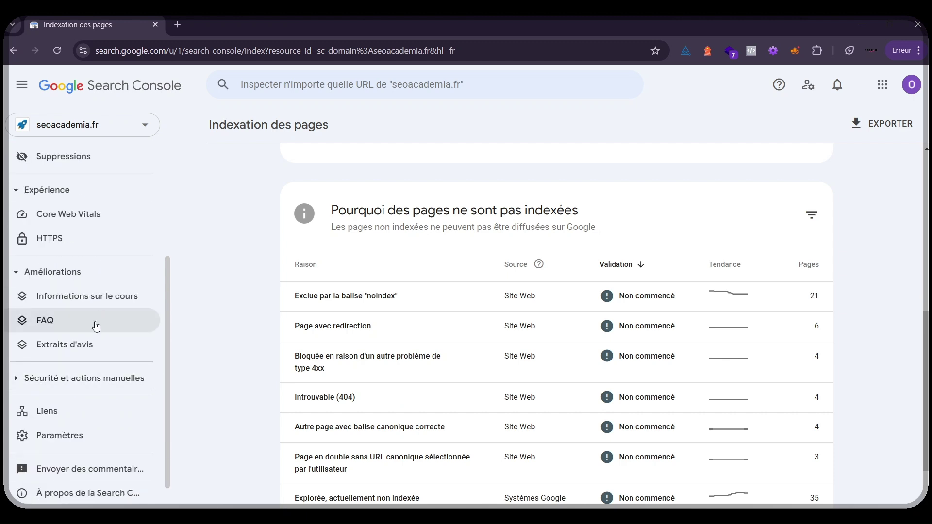
{"action": "scroll", "coordinate": [89, 394], "scroll_direction": "down", "scroll_amount": 1}
{"action": "left_click", "coordinate": [83, 341]}
{"action": "left_click", "coordinate": [77, 368]}
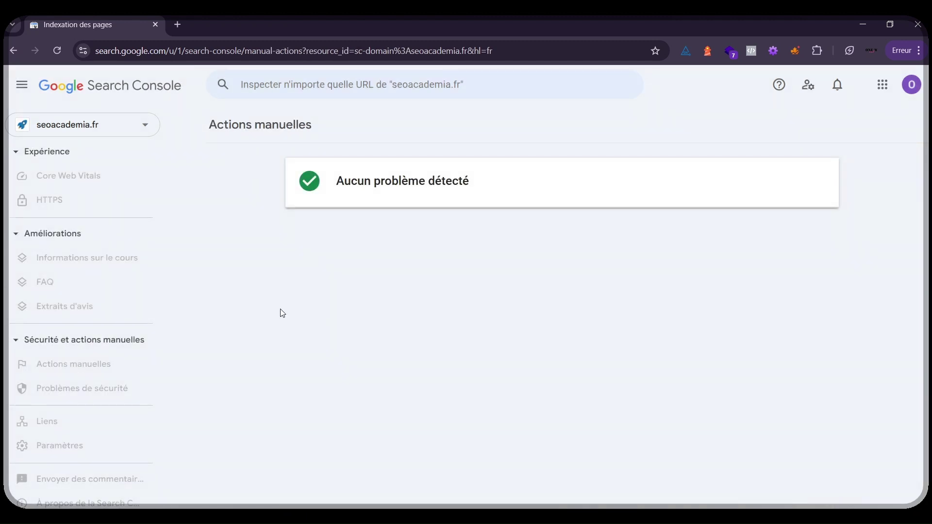
{"action": "left_click", "coordinate": [110, 397]}
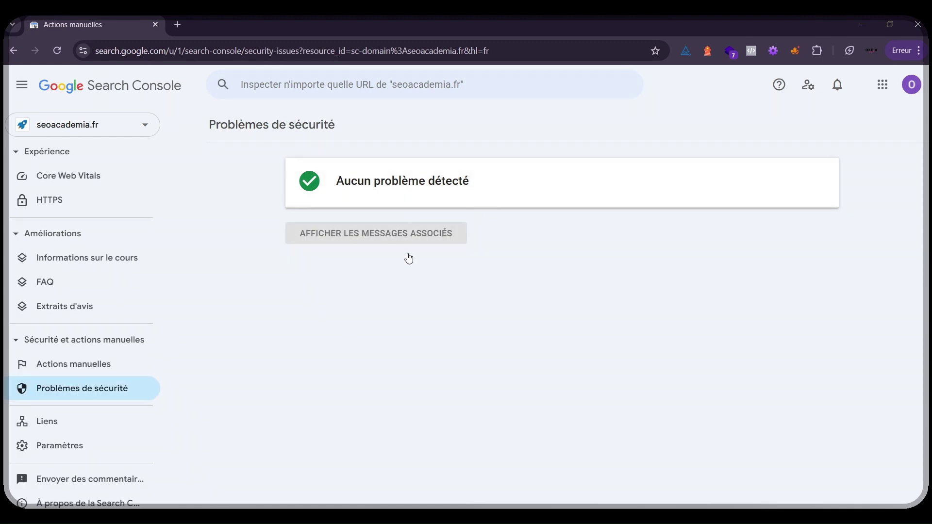
Open the page indexing report and examine the example URLs listed under the reason "Explorée, actuellement non indexée".
{"action": "scroll", "coordinate": [88, 357], "scroll_direction": "up", "scroll_amount": 3}
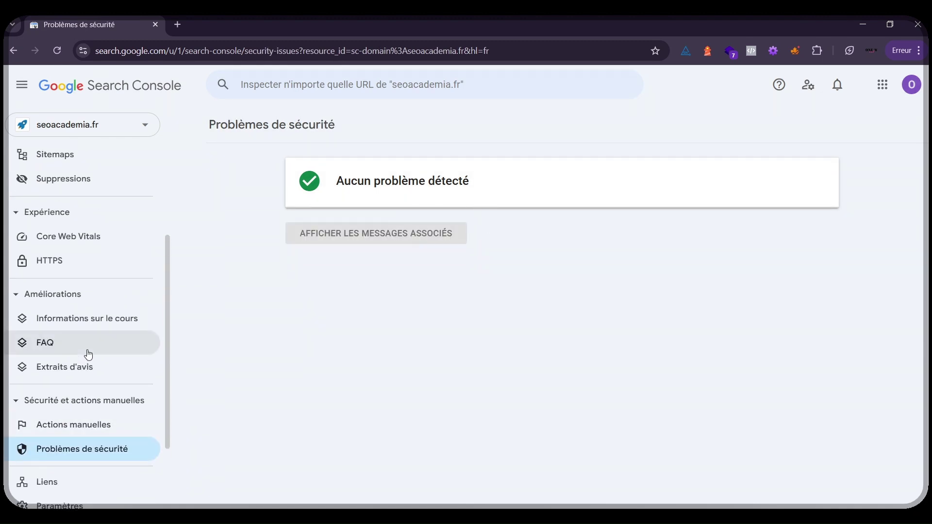
{"action": "left_click", "coordinate": [49, 168]}
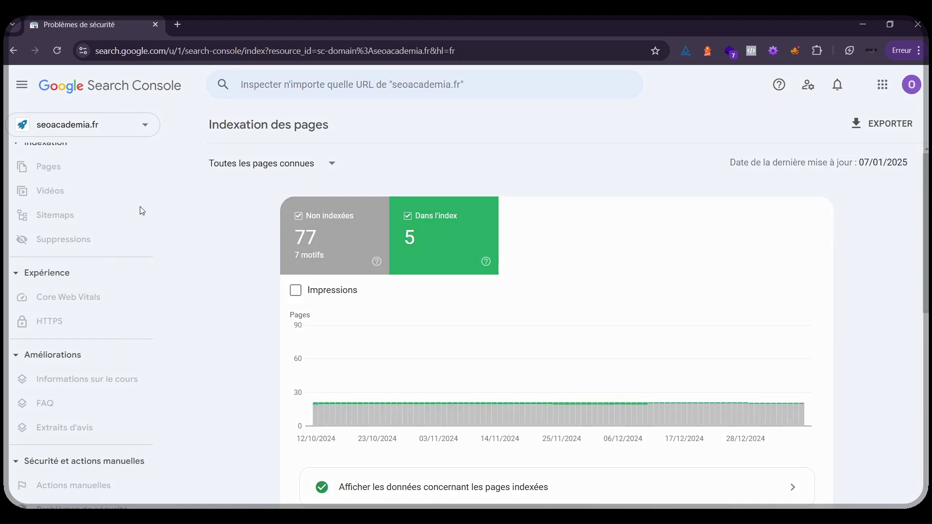
{"action": "scroll", "coordinate": [388, 315], "scroll_direction": "down", "scroll_amount": 6}
{"action": "scroll", "coordinate": [371, 369], "scroll_direction": "down", "scroll_amount": 2}
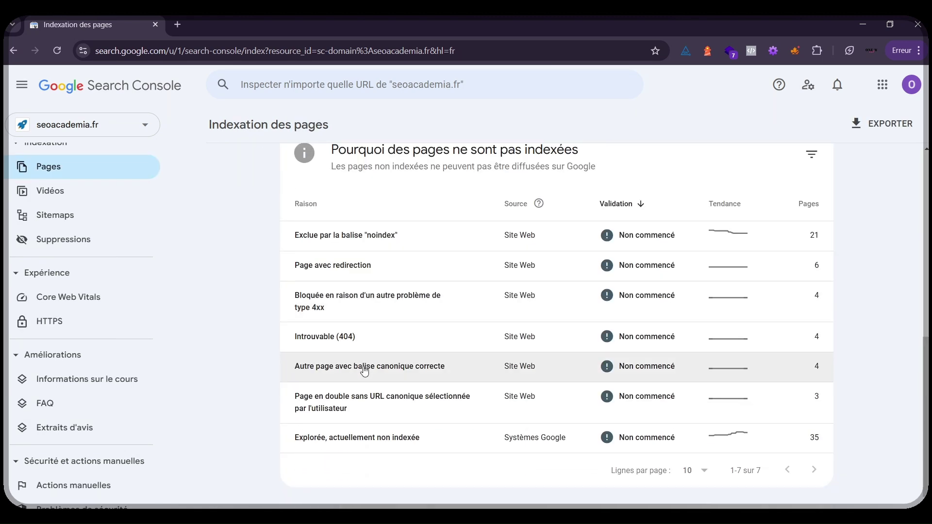
{"action": "left_click", "coordinate": [356, 439]}
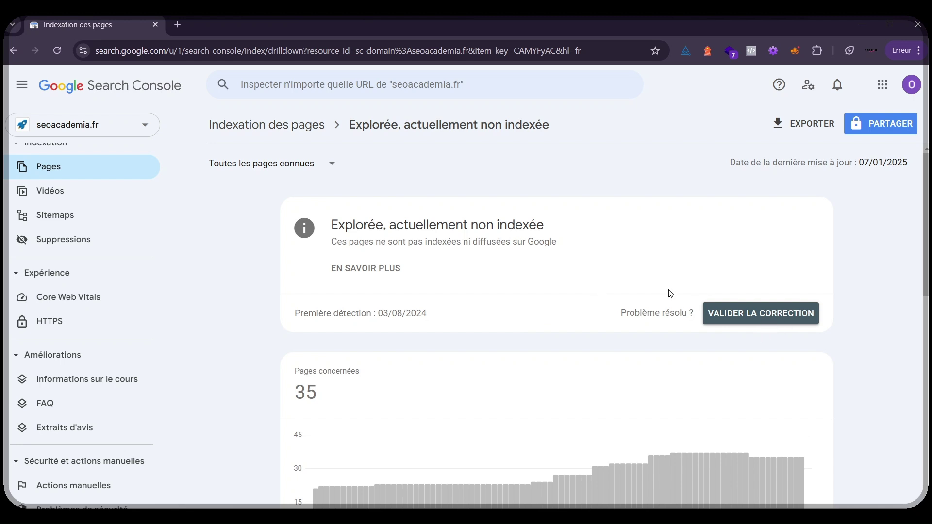
{"action": "scroll", "coordinate": [475, 271], "scroll_direction": "down", "scroll_amount": 6}
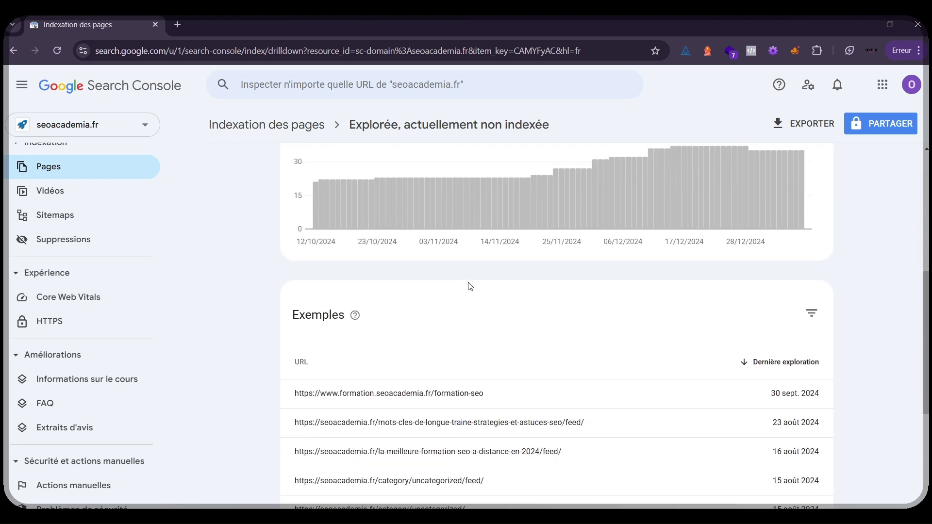
{"action": "scroll", "coordinate": [468, 285], "scroll_direction": "down", "scroll_amount": 2}
Return to the page indexing report and open the details of the "Introuvable (404)" reason.
{"action": "left_click", "coordinate": [63, 167]}
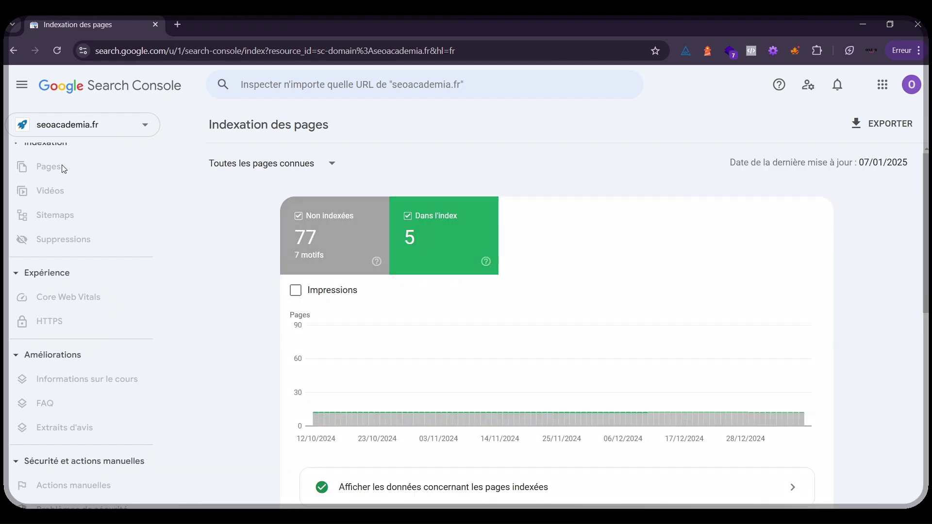
{"action": "scroll", "coordinate": [403, 339], "scroll_direction": "down", "scroll_amount": 8}
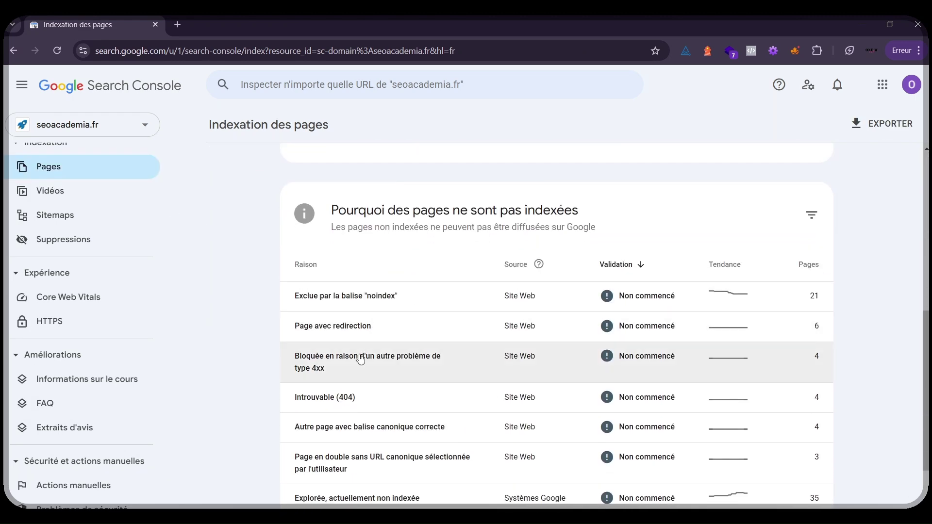
{"action": "left_click", "coordinate": [361, 395]}
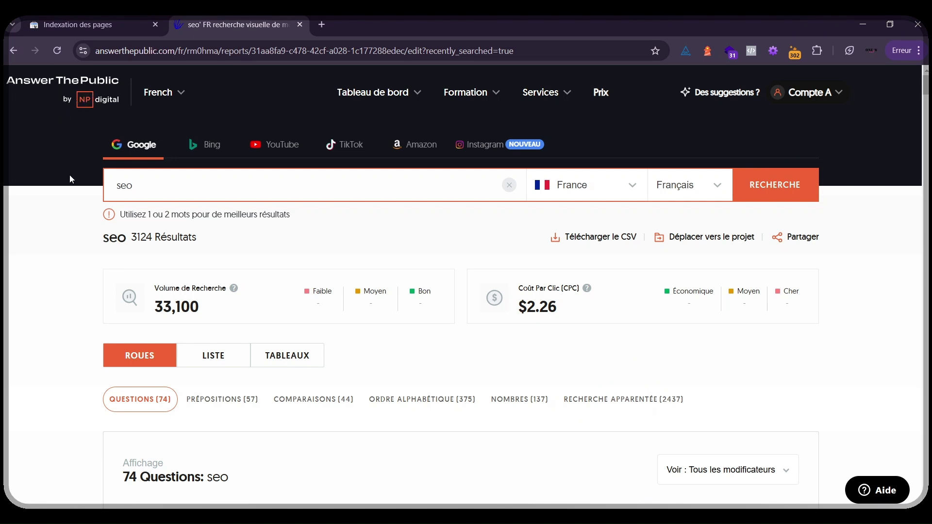
In the AnswerThePublic report for "seo", examine the wheel of questions people search on Google.
{"action": "scroll", "coordinate": [296, 267], "scroll_direction": "down", "scroll_amount": 5}
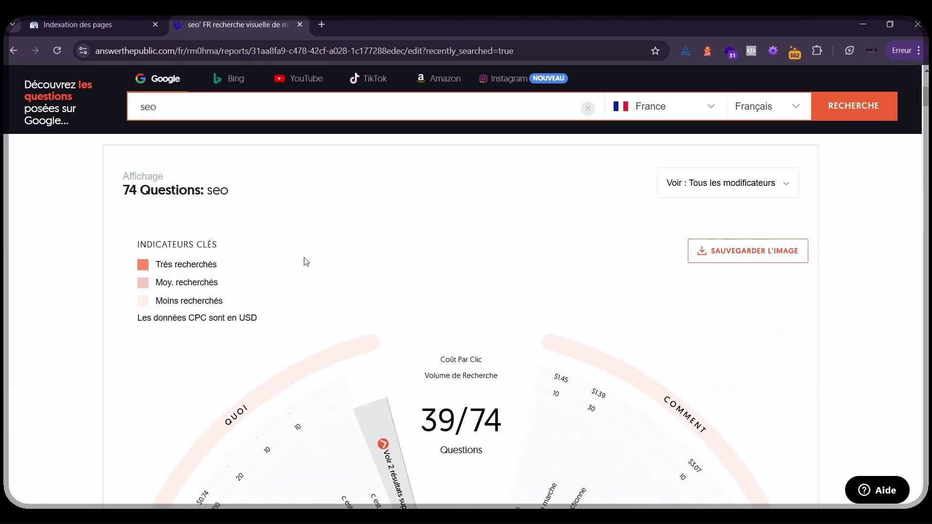
{"action": "scroll", "coordinate": [306, 262], "scroll_direction": "down", "scroll_amount": 5}
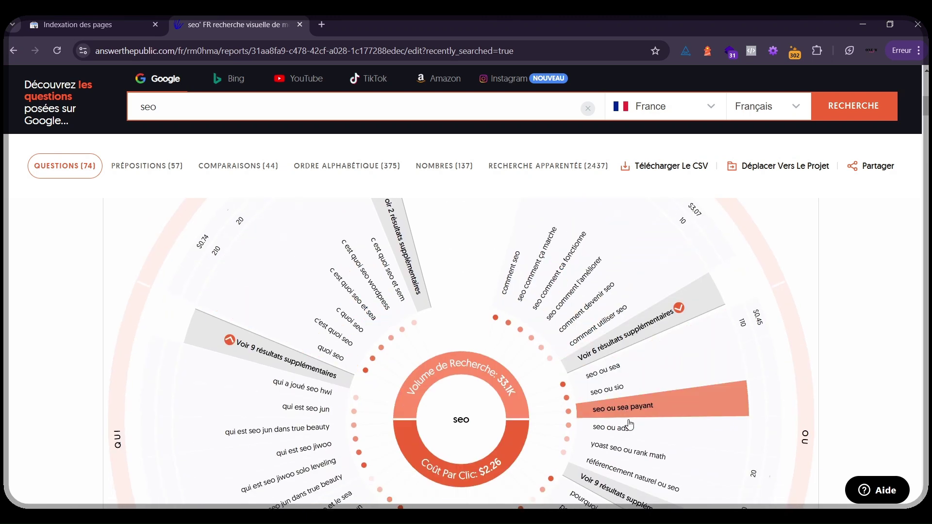
{"action": "scroll", "coordinate": [638, 393], "scroll_direction": "down", "scroll_amount": 2}
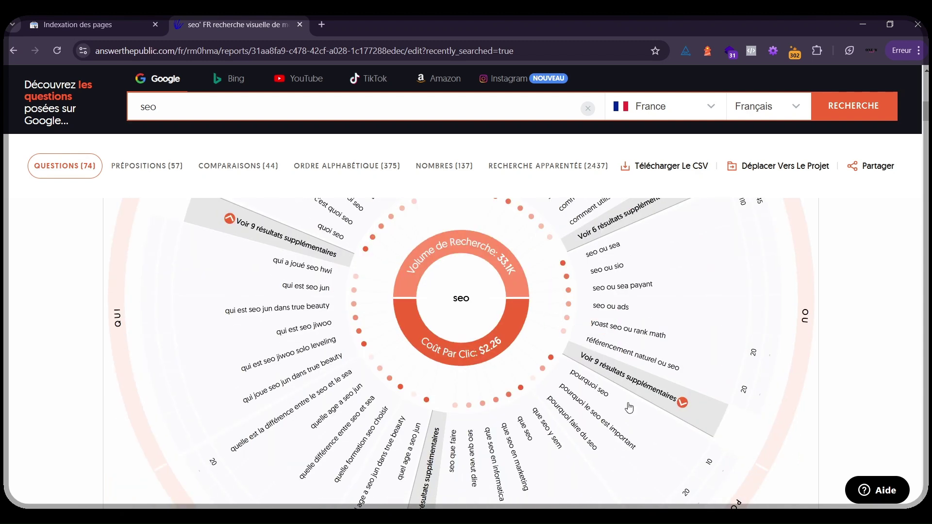
Highlight the Prépositions heading in the "seo" report and examine the prepositions wheel.
{"action": "scroll", "coordinate": [645, 398], "scroll_direction": "down", "scroll_amount": 10}
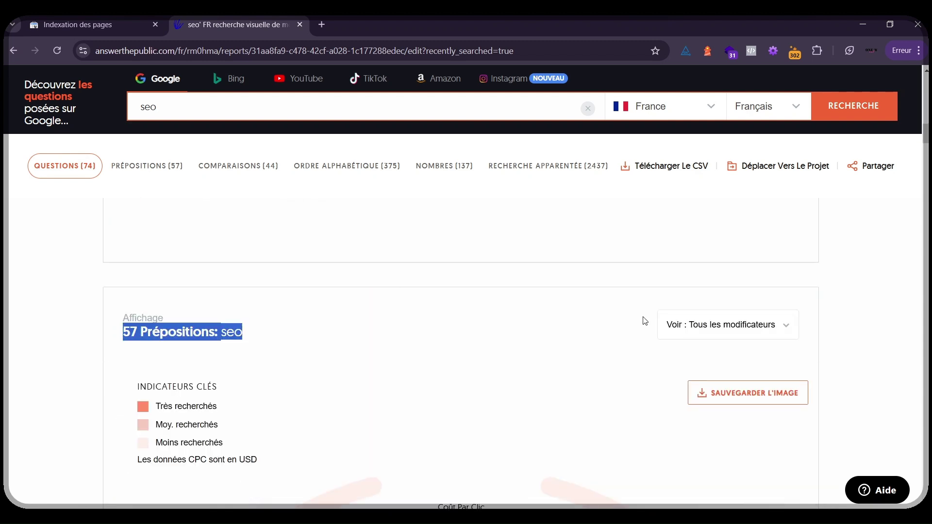
{"action": "left_click", "coordinate": [150, 309]}
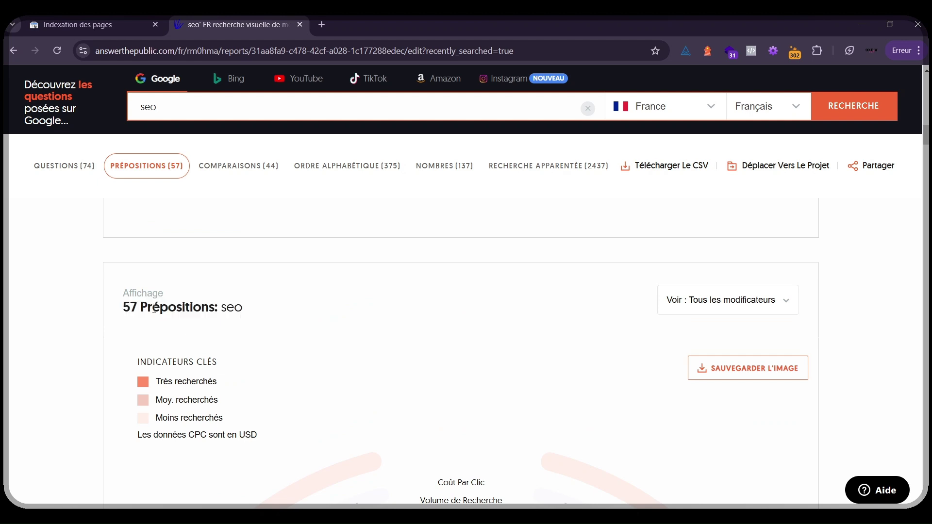
{"action": "left_click_drag", "start_coordinate": [147, 309], "coordinate": [264, 304]}
{"action": "left_click", "coordinate": [329, 345]}
{"action": "scroll", "coordinate": [363, 324], "scroll_direction": "down", "scroll_amount": 2}
{"action": "scroll", "coordinate": [365, 328], "scroll_direction": "down", "scroll_amount": 2}
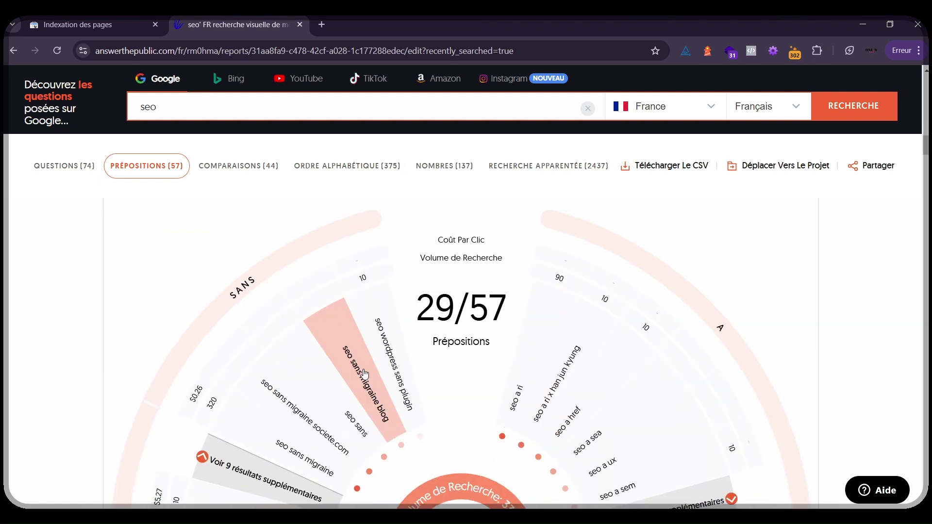
{"action": "scroll", "coordinate": [365, 374], "scroll_direction": "down", "scroll_amount": 4}
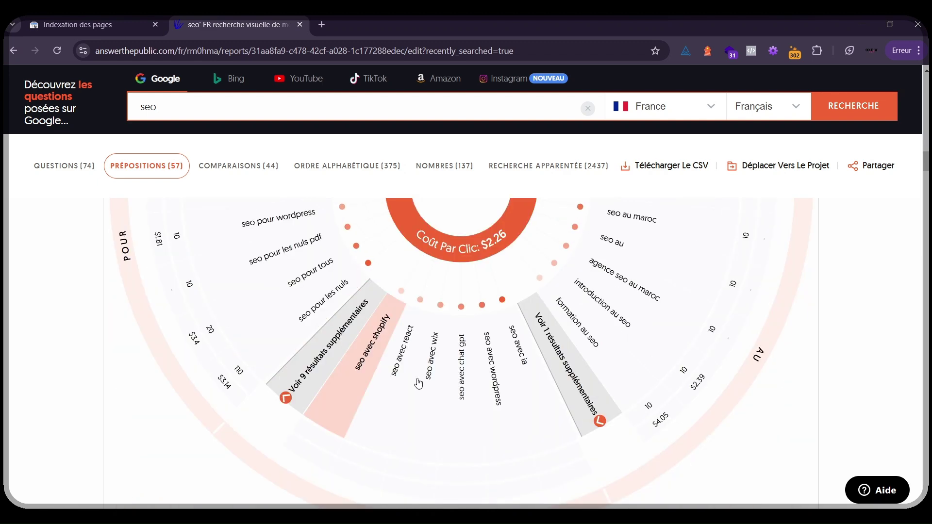
Review the comparisons wheel and the alphabetical keyword lists in the "seo" report.
{"action": "scroll", "coordinate": [495, 339], "scroll_direction": "down", "scroll_amount": 5}
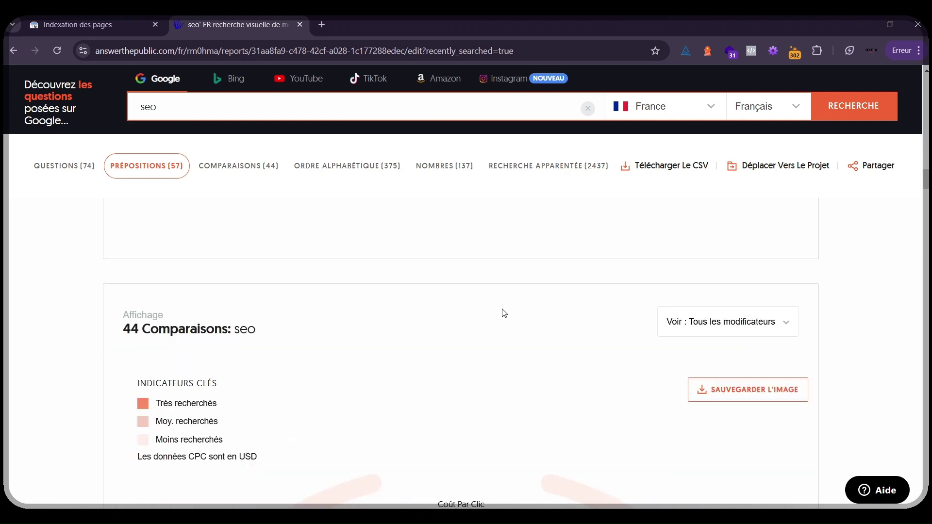
{"action": "scroll", "coordinate": [503, 312], "scroll_direction": "down", "scroll_amount": 9}
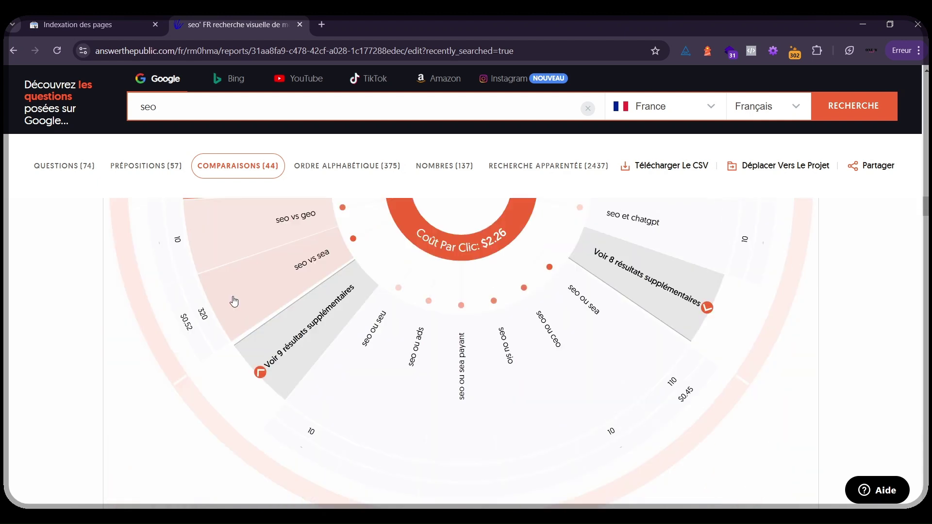
{"action": "scroll", "coordinate": [234, 301], "scroll_direction": "down", "scroll_amount": 5}
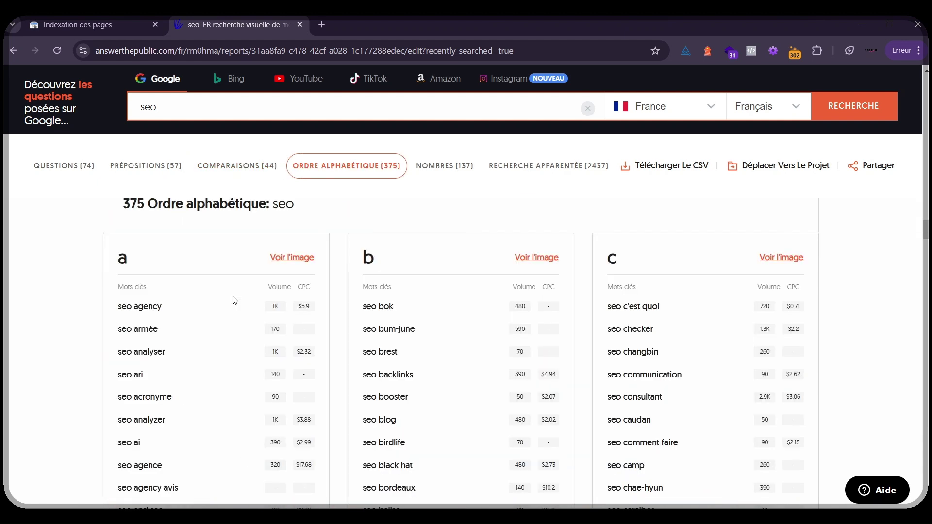
{"action": "scroll", "coordinate": [234, 301], "scroll_direction": "down", "scroll_amount": 2}
{"action": "scroll", "coordinate": [327, 348], "scroll_direction": "down", "scroll_amount": 1}
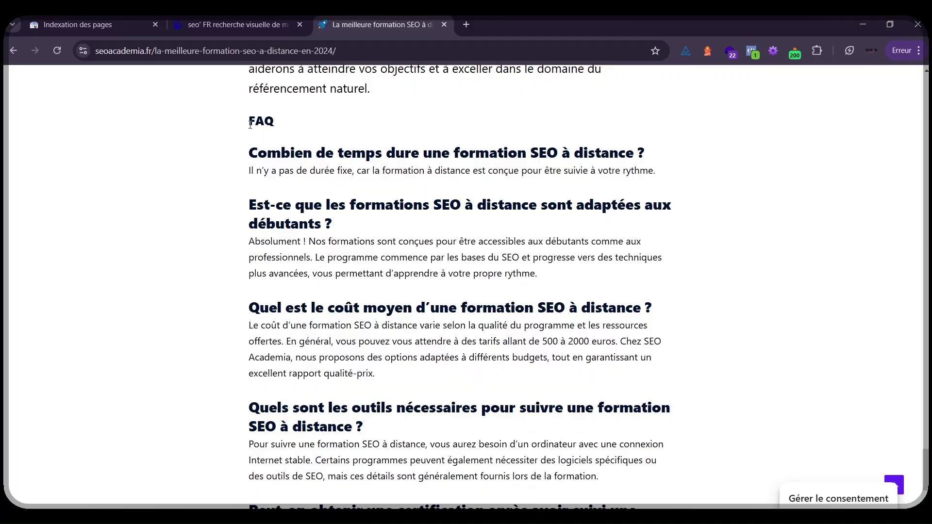
In the seoacademia.fr article on distance SEO training, highlight the FAQ heading and look over the questions and preceding sections.
{"action": "left_click_drag", "start_coordinate": [250, 125], "coordinate": [272, 123]}
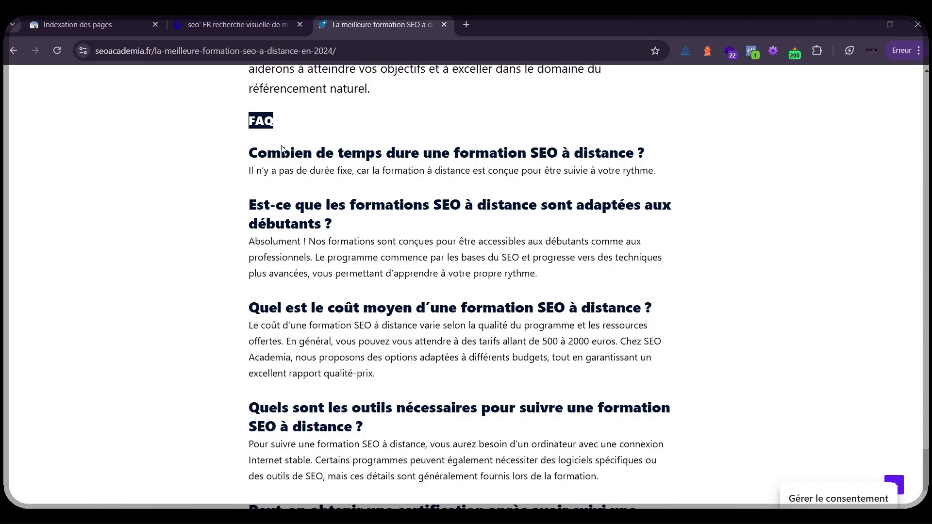
{"action": "scroll", "coordinate": [281, 148], "scroll_direction": "down", "scroll_amount": 2}
{"action": "scroll", "coordinate": [299, 188], "scroll_direction": "up", "scroll_amount": 15}
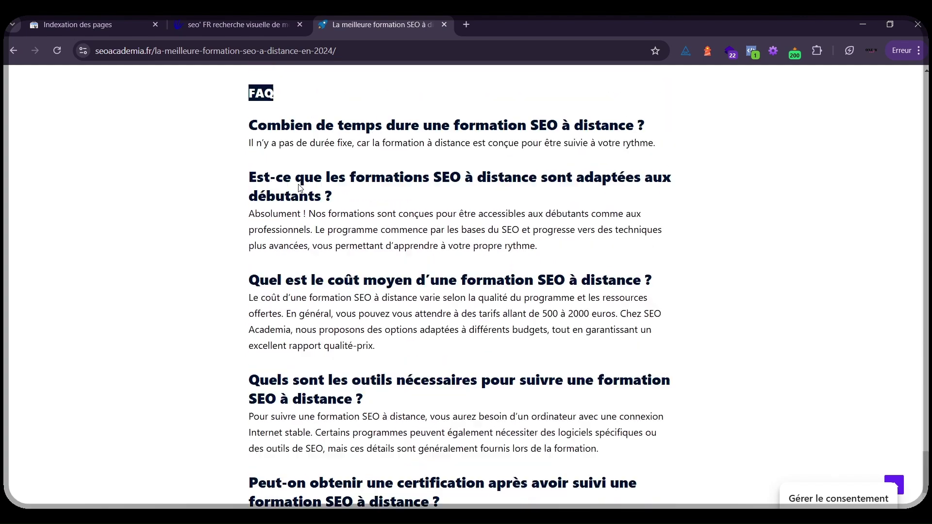
{"action": "scroll", "coordinate": [316, 243], "scroll_direction": "up", "scroll_amount": 5}
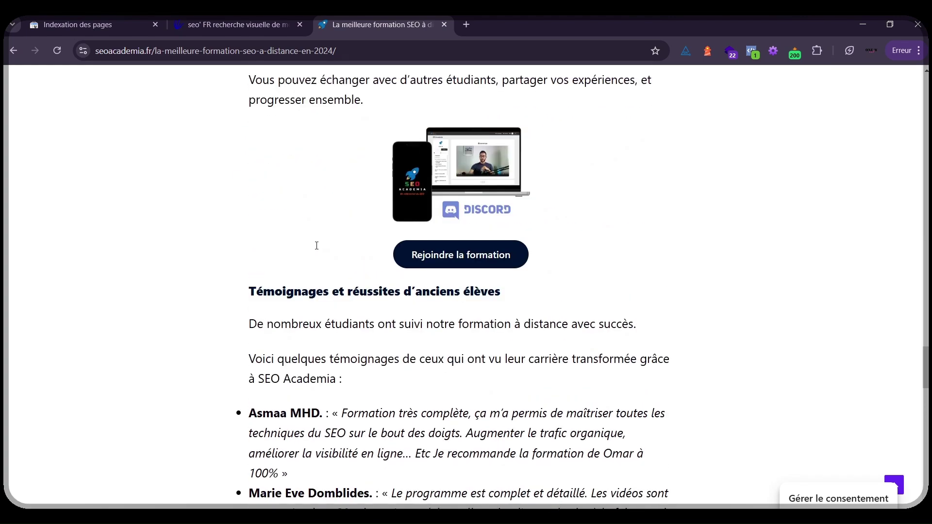
{"action": "scroll", "coordinate": [309, 241], "scroll_direction": "down", "scroll_amount": 1}
{"action": "scroll", "coordinate": [274, 232], "scroll_direction": "up", "scroll_amount": 7}
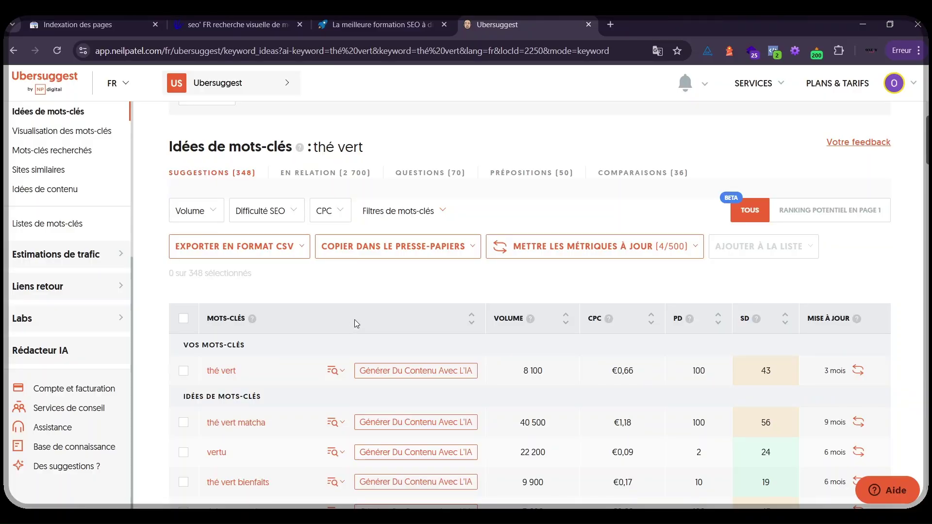
In Ubersuggest, examine the keyword ideas for "thé vert", including their search volume and SEO difficulty.
{"action": "scroll", "coordinate": [354, 319], "scroll_direction": "up", "scroll_amount": 3}
{"action": "scroll", "coordinate": [42, 252], "scroll_direction": "up", "scroll_amount": 5}
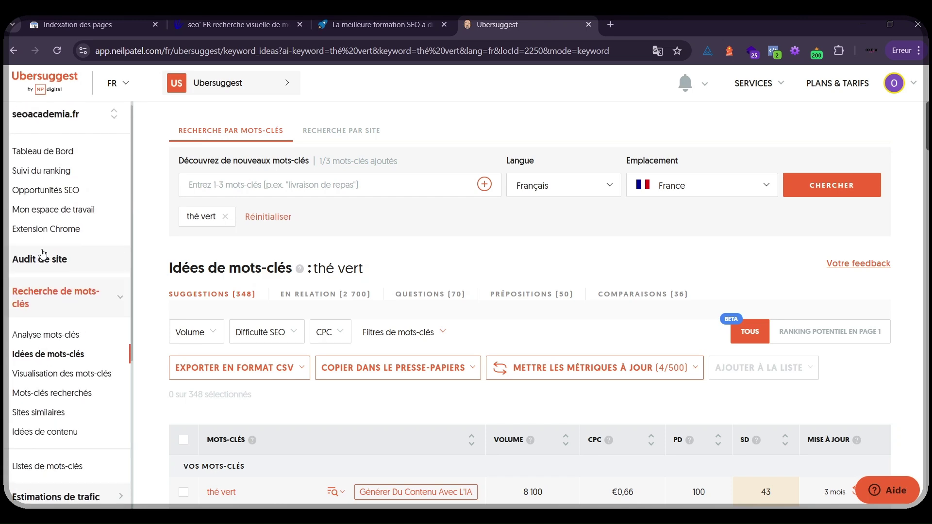
{"action": "scroll", "coordinate": [336, 257], "scroll_direction": "down", "scroll_amount": 5}
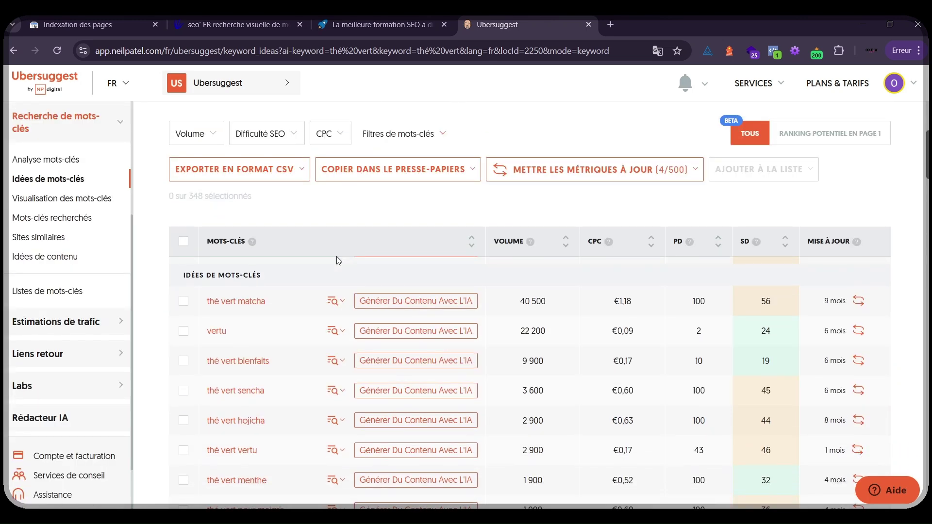
{"action": "scroll", "coordinate": [227, 225], "scroll_direction": "up", "scroll_amount": 4}
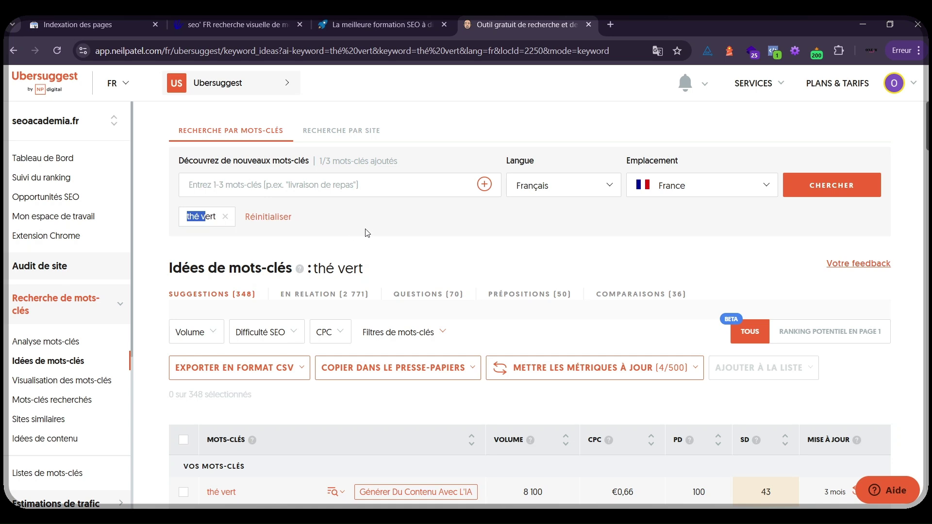
{"action": "scroll", "coordinate": [367, 233], "scroll_direction": "down", "scroll_amount": 6}
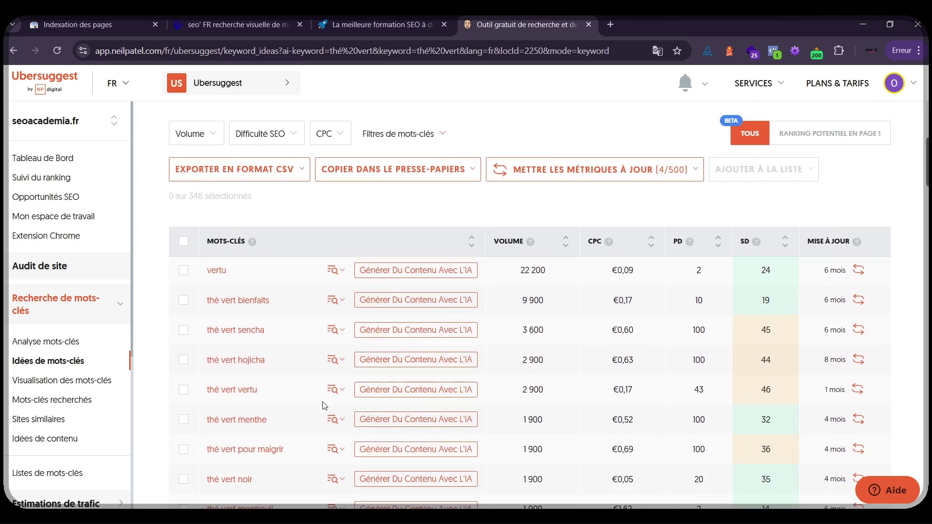
{"action": "scroll", "coordinate": [324, 405], "scroll_direction": "down", "scroll_amount": 5}
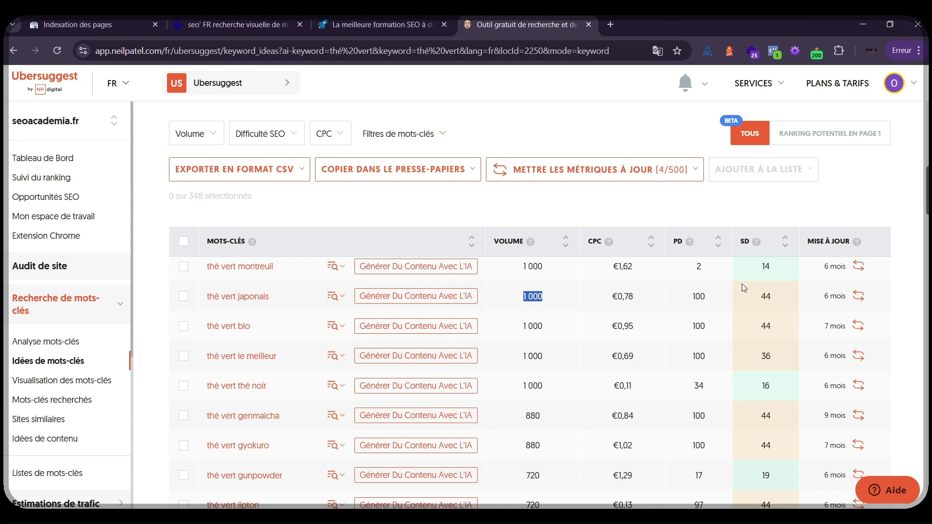
{"action": "scroll", "coordinate": [325, 377], "scroll_direction": "down", "scroll_amount": 5}
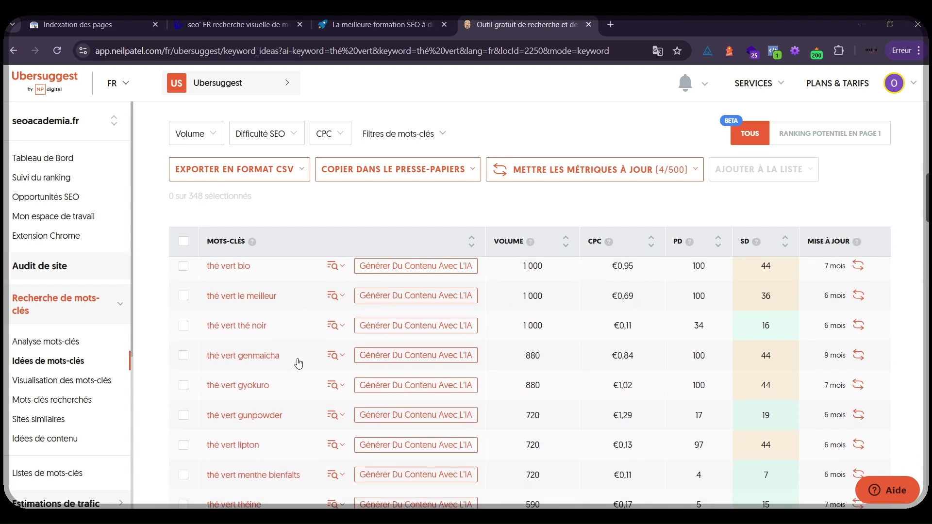
{"action": "scroll", "coordinate": [564, 392], "scroll_direction": "down", "scroll_amount": 1}
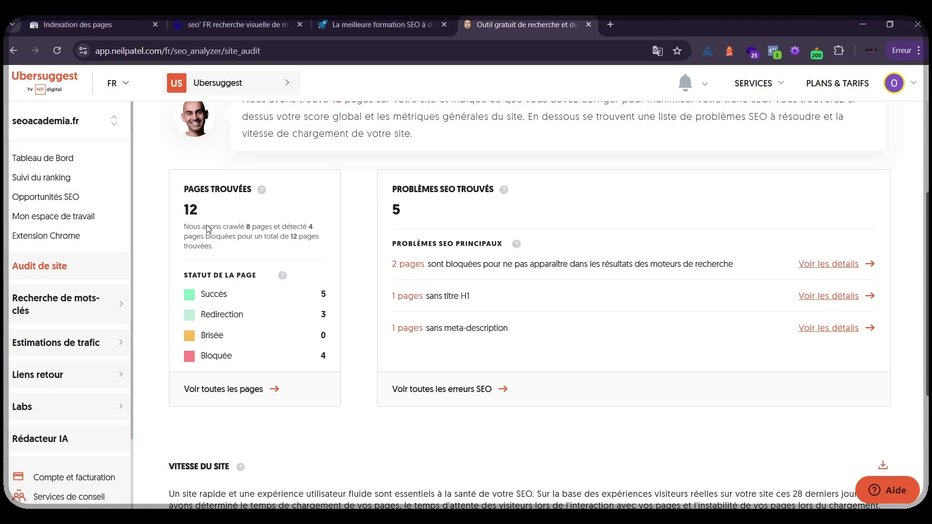
Open the full list of pages found in the seoacademia.fr site audit and review each page's status.
{"action": "scroll", "coordinate": [231, 325], "scroll_direction": "down", "scroll_amount": 1}
{"action": "left_click", "coordinate": [233, 329]}
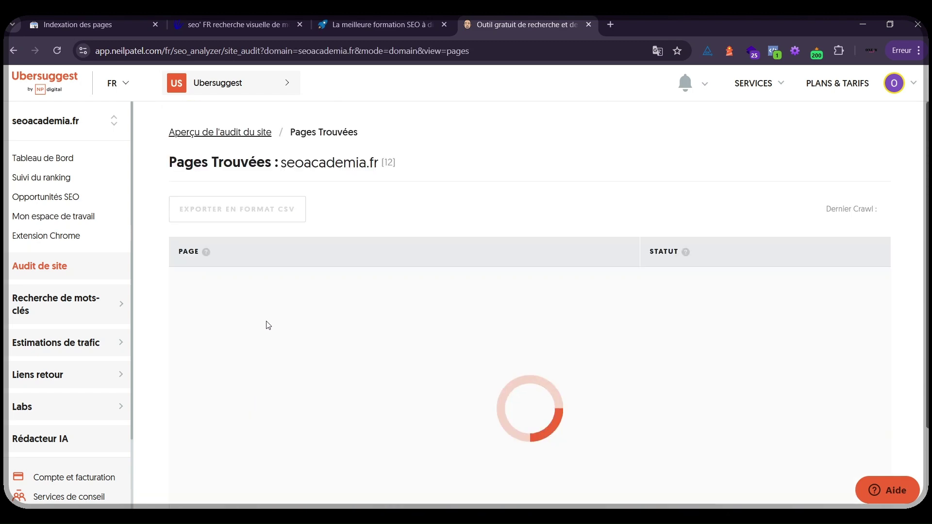
{"action": "scroll", "coordinate": [344, 315], "scroll_direction": "down", "scroll_amount": 3}
{"action": "scroll", "coordinate": [343, 311], "scroll_direction": "down", "scroll_amount": 2}
{"action": "scroll", "coordinate": [346, 294], "scroll_direction": "up", "scroll_amount": 4}
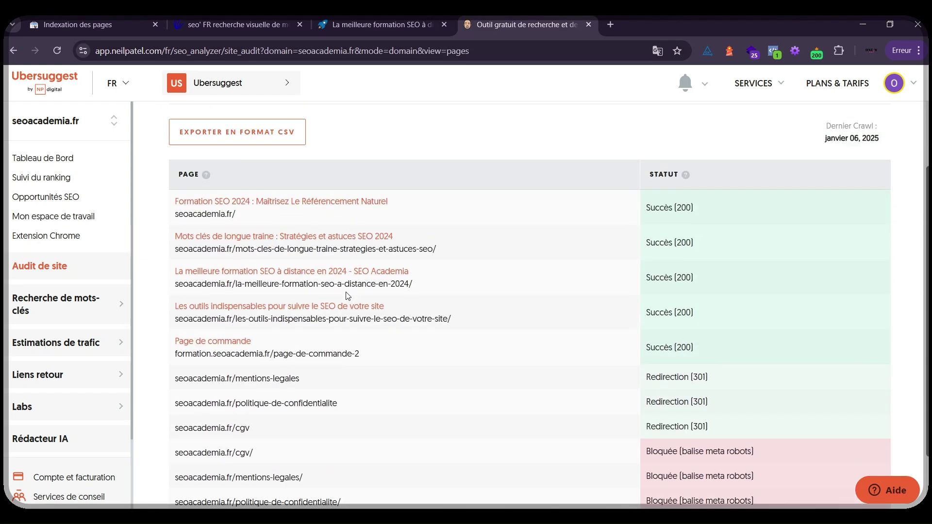
Check the status of the remaining pages further down the seoacademia.fr audit list.
{"action": "scroll", "coordinate": [349, 288], "scroll_direction": "down", "scroll_amount": 2}
{"action": "scroll", "coordinate": [369, 369], "scroll_direction": "down", "scroll_amount": 1}
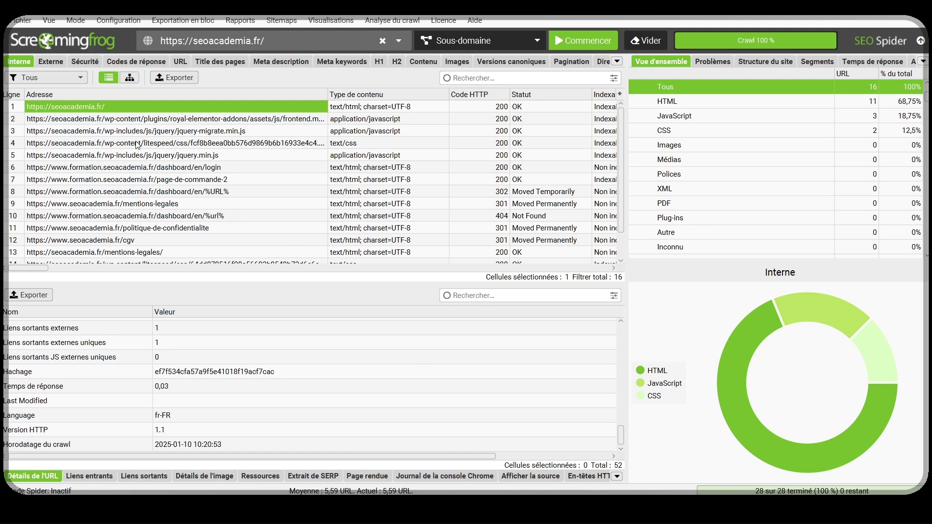
Switch to Screaming Frog SEO Spider and look over the internal URLs from the seoacademia.fr crawl.
{"action": "scroll", "coordinate": [138, 147], "scroll_direction": "down", "scroll_amount": 3}
{"action": "scroll", "coordinate": [138, 149], "scroll_direction": "up", "scroll_amount": 3}
{"action": "scroll", "coordinate": [139, 150], "scroll_direction": "down", "scroll_amount": 3}
{"action": "scroll", "coordinate": [139, 152], "scroll_direction": "up", "scroll_amount": 3}
Review the crawl's external, security, response code and URL reports.
{"action": "left_click", "coordinate": [51, 61]}
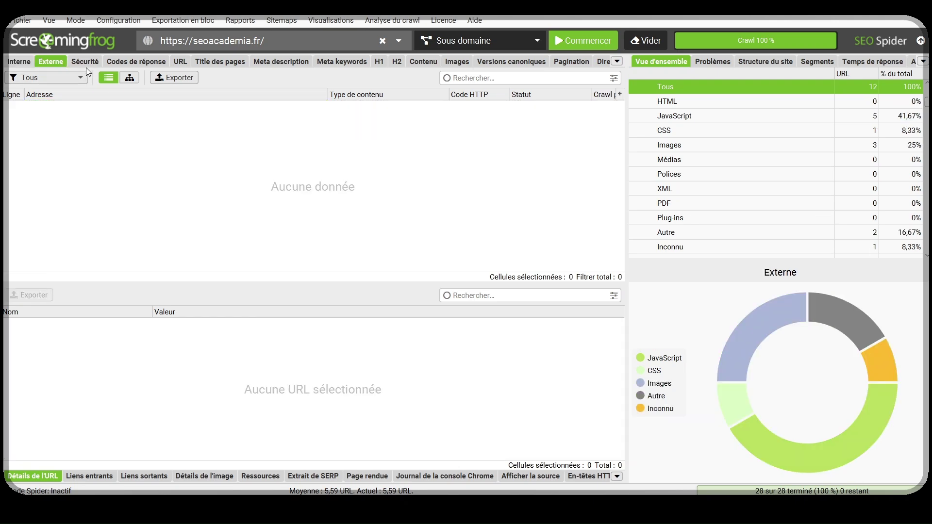
{"action": "left_click", "coordinate": [87, 62]}
{"action": "left_click", "coordinate": [146, 61]}
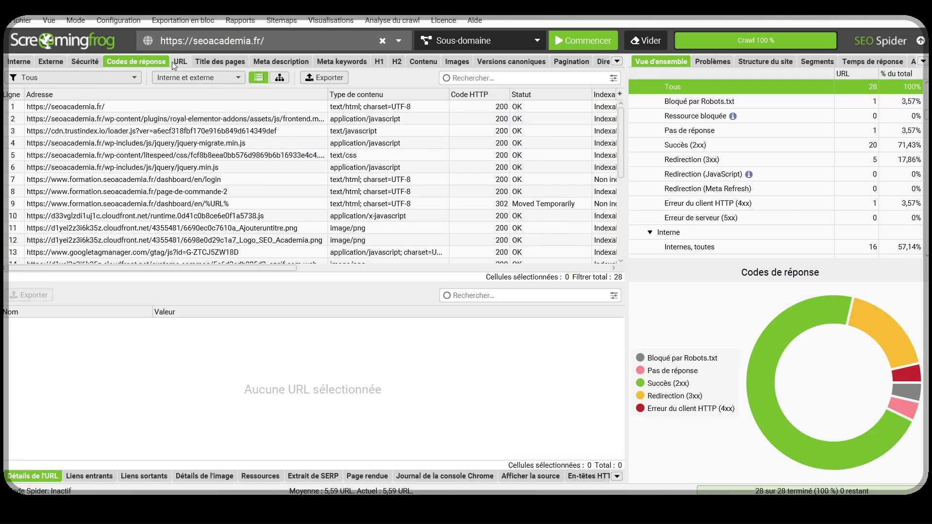
{"action": "left_click", "coordinate": [180, 62]}
{"action": "scroll", "coordinate": [174, 167], "scroll_direction": "down", "scroll_amount": 3}
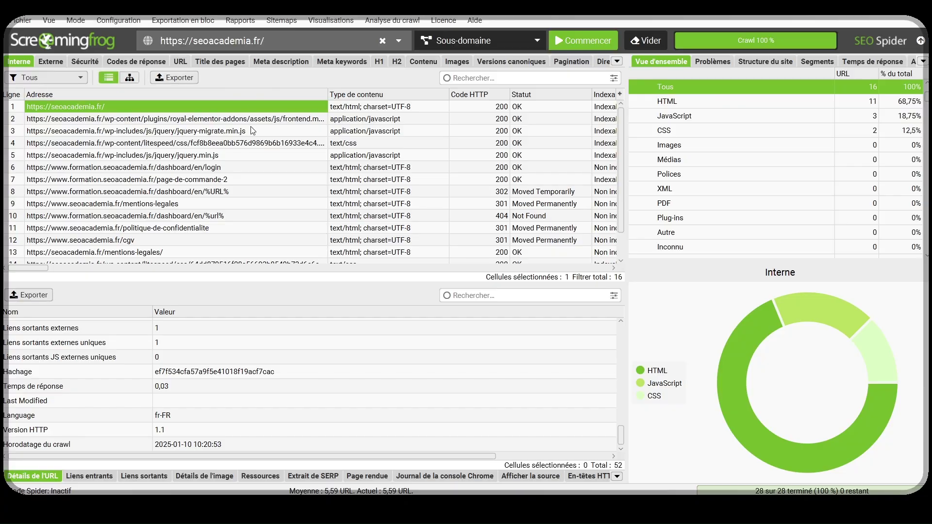
Look through the internal URL list again and review the meta description, meta keywords and content reports.
{"action": "scroll", "coordinate": [253, 130], "scroll_direction": "down", "scroll_amount": 2}
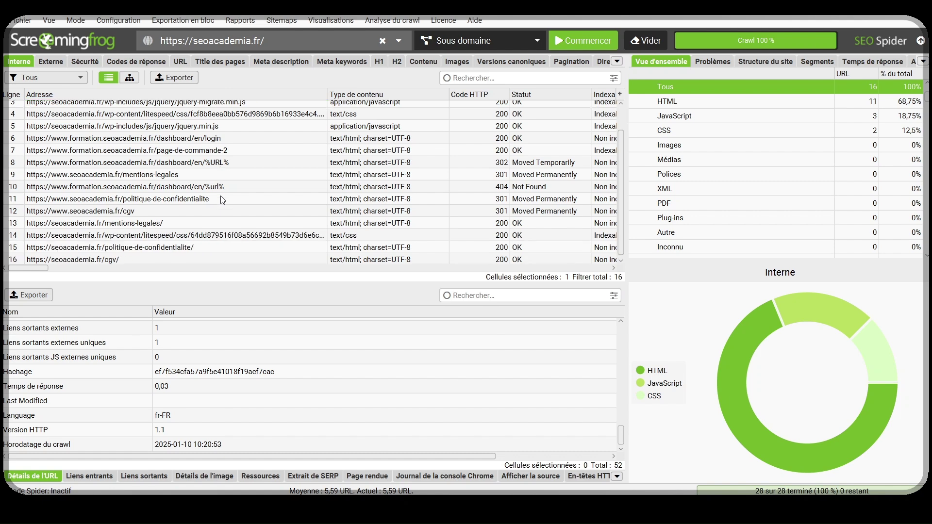
{"action": "scroll", "coordinate": [245, 134], "scroll_direction": "up", "scroll_amount": 2}
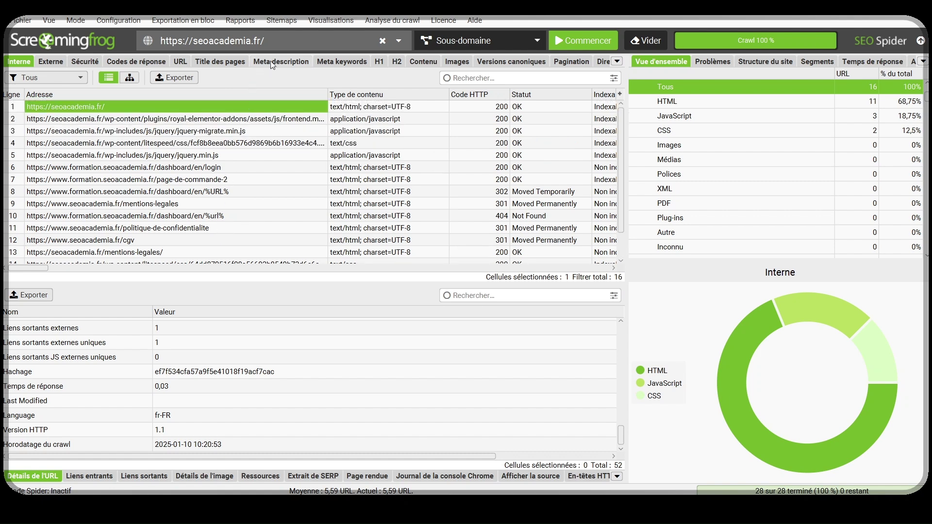
{"action": "left_click", "coordinate": [270, 60]}
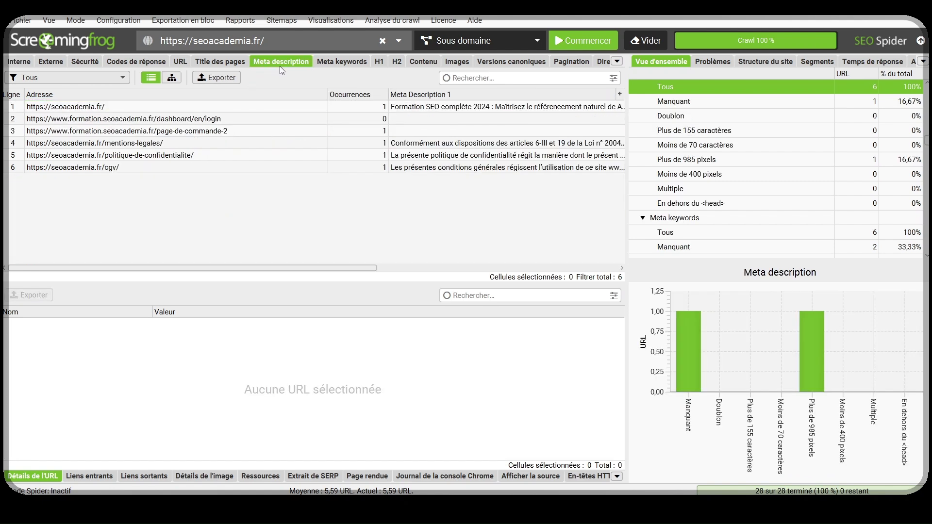
{"action": "left_click", "coordinate": [353, 64]}
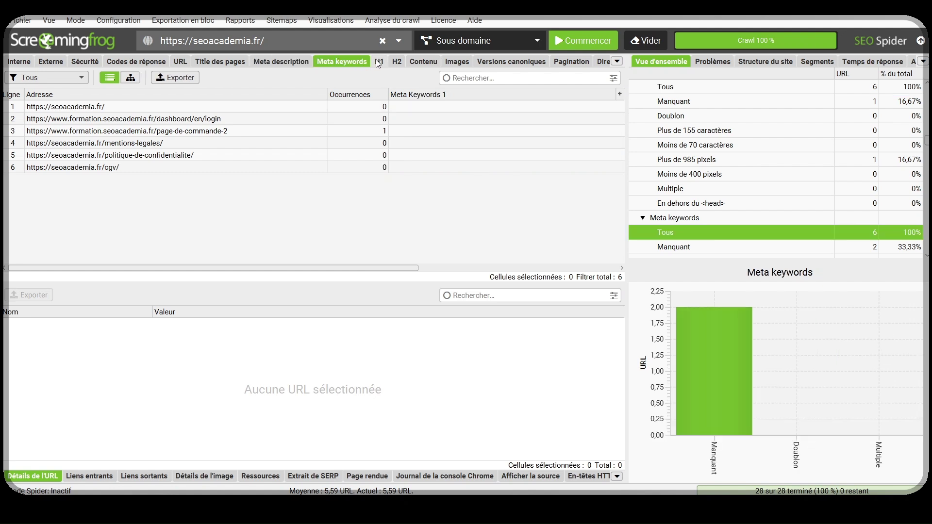
{"action": "left_click", "coordinate": [423, 61]}
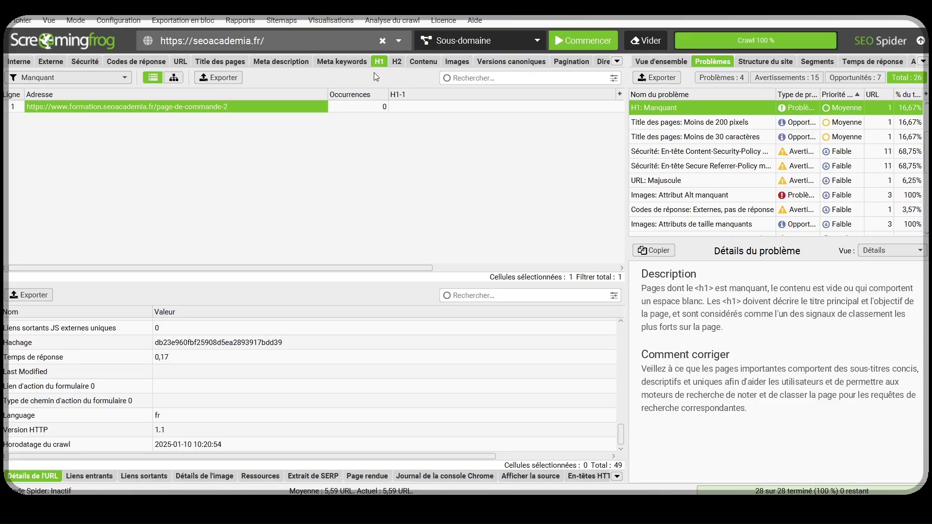
Select the page-de-commande-2 page in the missing H1 report and examine the crawl overview of heading issues.
{"action": "left_click", "coordinate": [181, 107]}
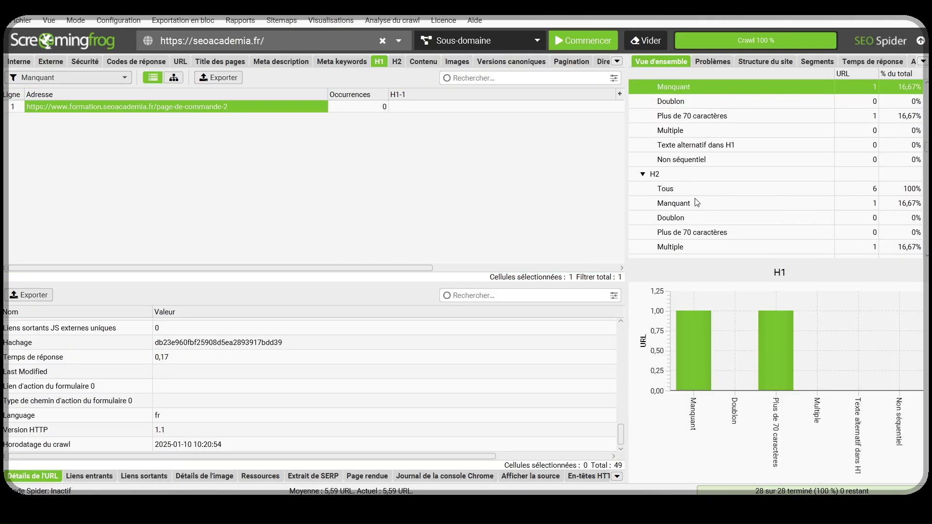
{"action": "scroll", "coordinate": [703, 210], "scroll_direction": "down", "scroll_amount": 2}
{"action": "left_click", "coordinate": [678, 138]}
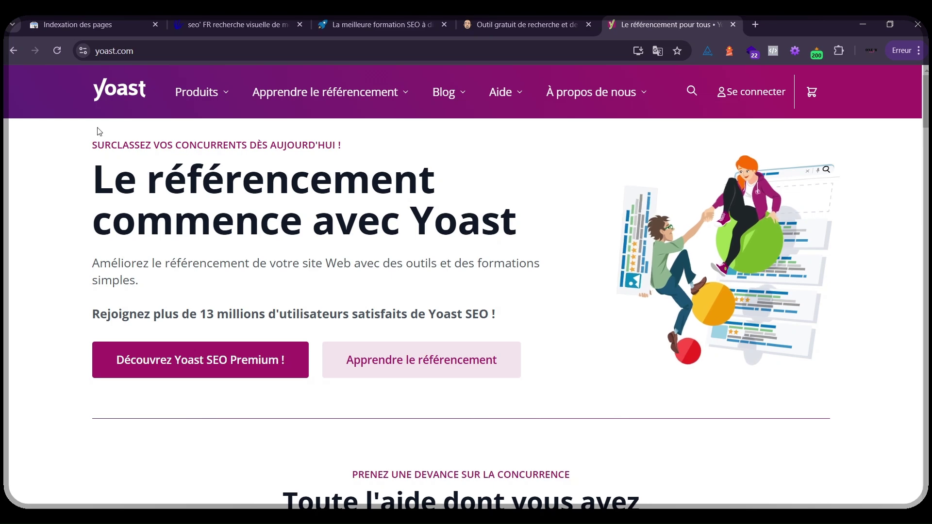
On yoast.com, highlight the main heading, the AI titles and meta descriptions feature and "Optimisez vos pages", and look over the Yoast SEO offers.
{"action": "left_click_drag", "start_coordinate": [92, 167], "coordinate": [563, 226]}
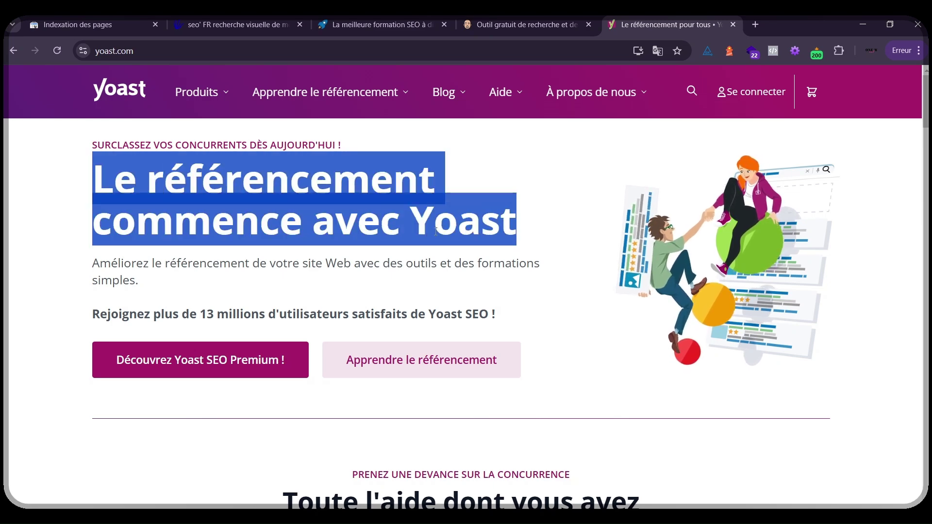
{"action": "scroll", "coordinate": [333, 241], "scroll_direction": "down", "scroll_amount": 1}
{"action": "scroll", "coordinate": [333, 242], "scroll_direction": "down", "scroll_amount": 8}
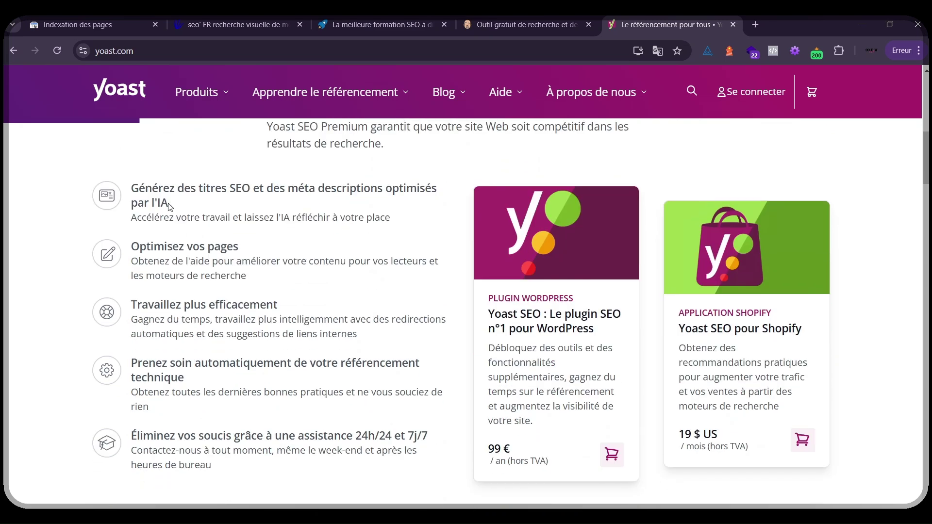
{"action": "left_click_drag", "start_coordinate": [158, 188], "coordinate": [443, 196]}
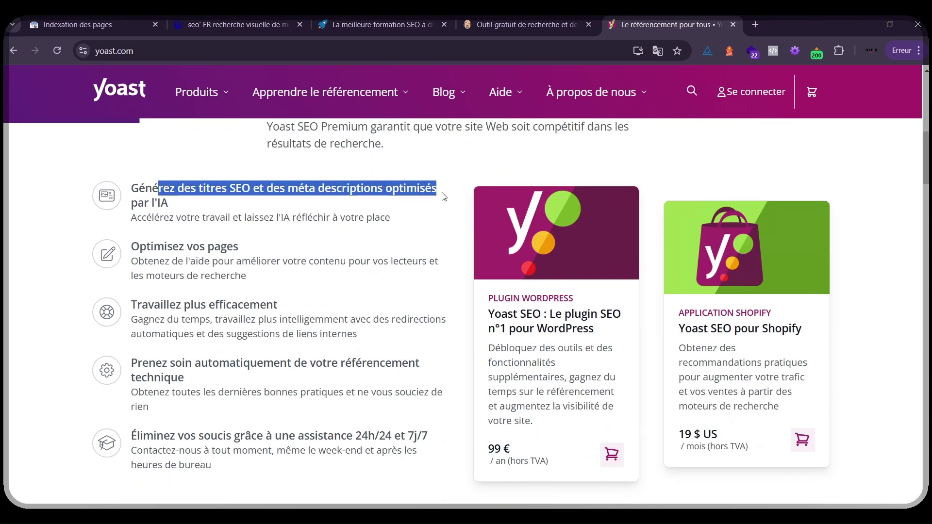
{"action": "left_click_drag", "start_coordinate": [162, 250], "coordinate": [238, 247]}
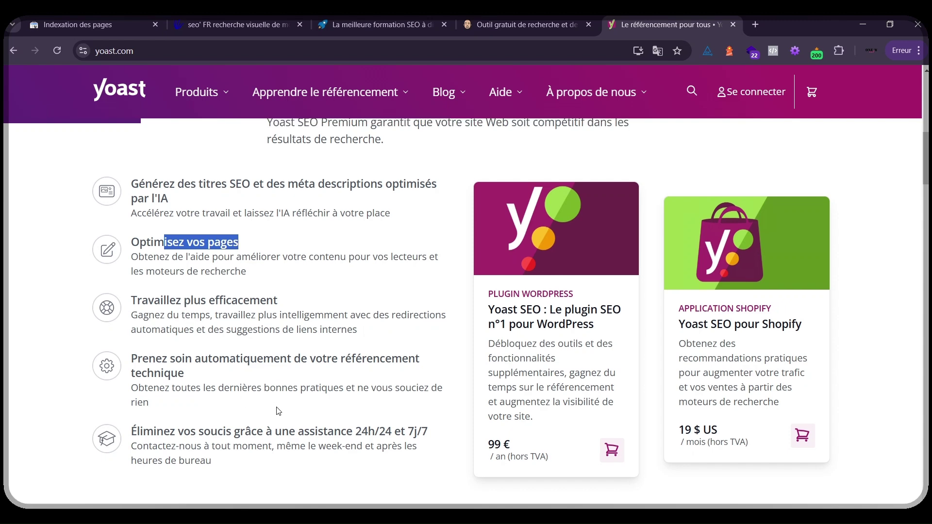
{"action": "scroll", "coordinate": [279, 410], "scroll_direction": "down", "scroll_amount": 2}
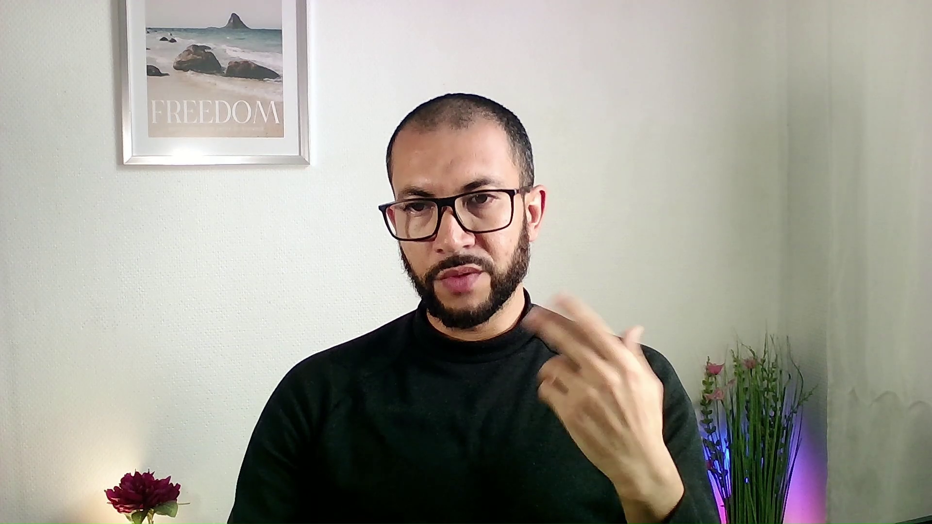